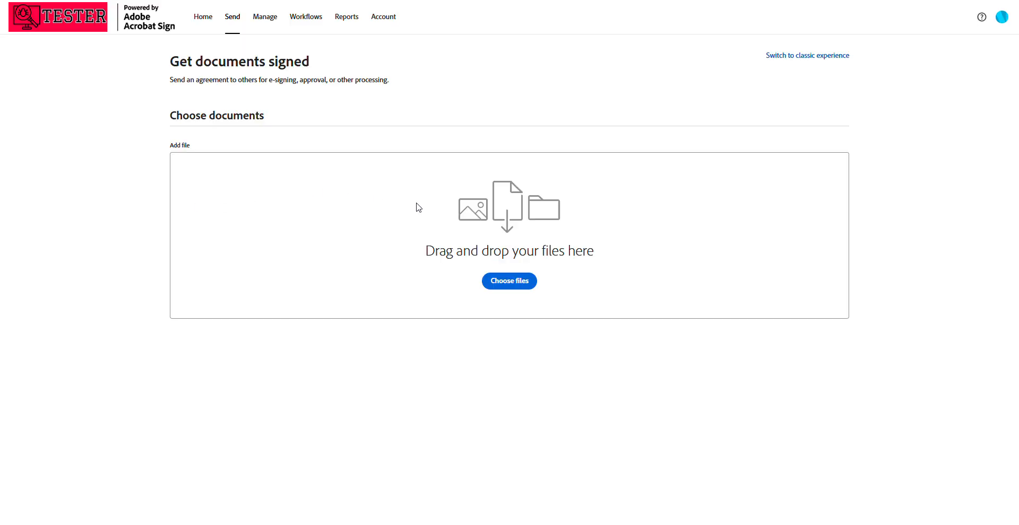
Attach the recent template "api temp 1" as the agreement's document
click(517, 287)
click(440, 164)
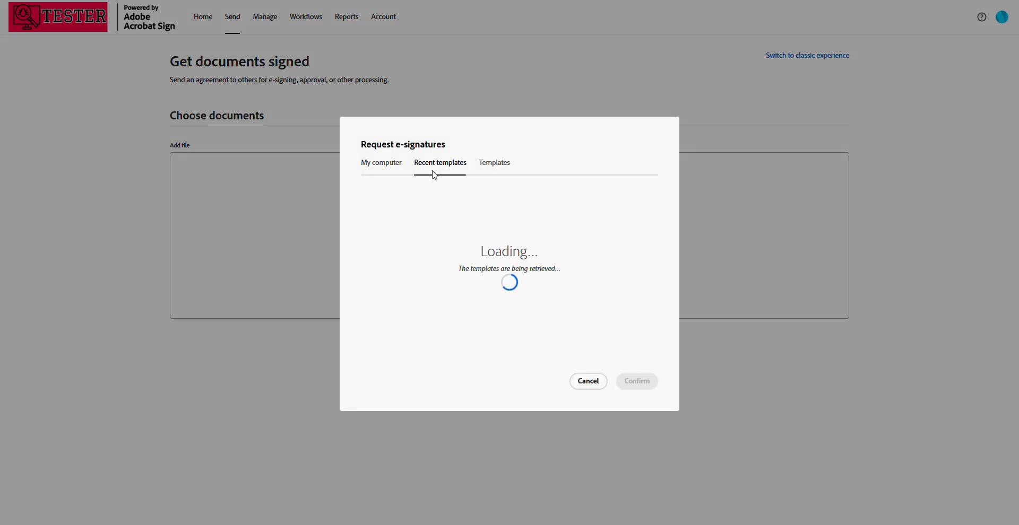
click(421, 230)
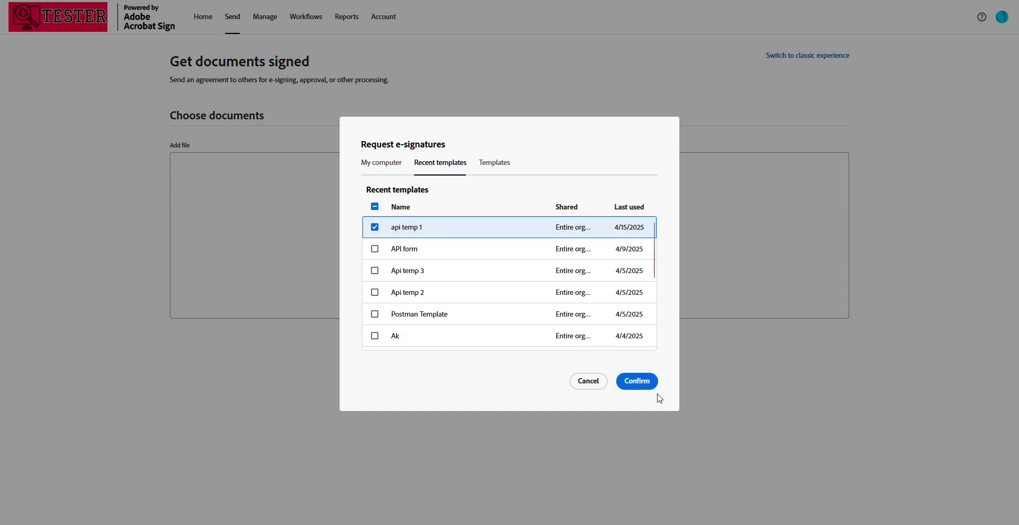
click(636, 381)
scroll(428, 334, down, 2)
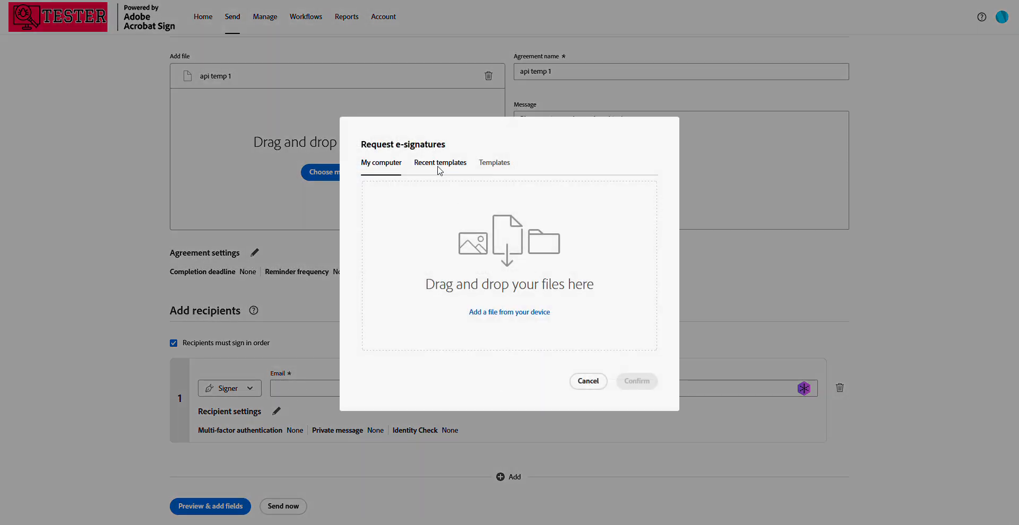
click(584, 382)
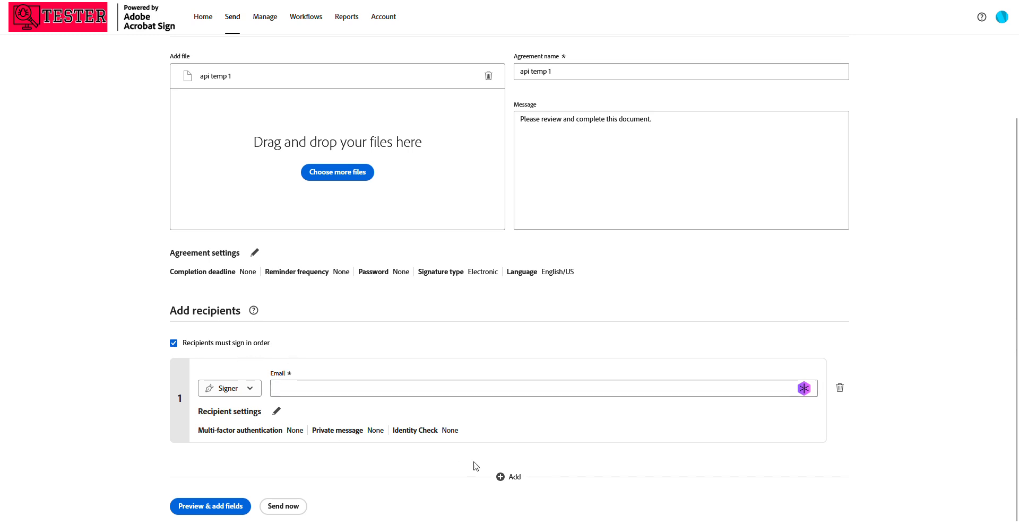
Add two more individual recipients to the agreement
click(510, 477)
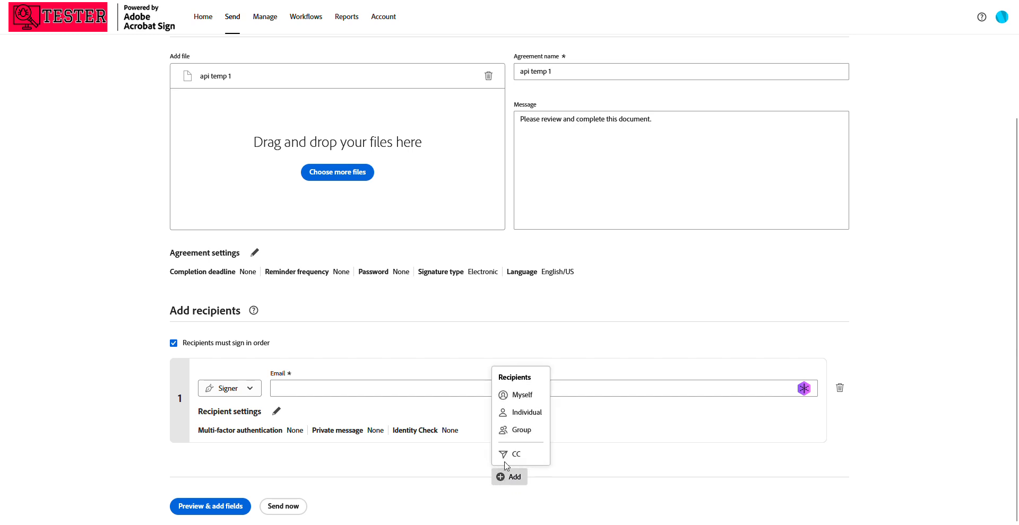
click(513, 419)
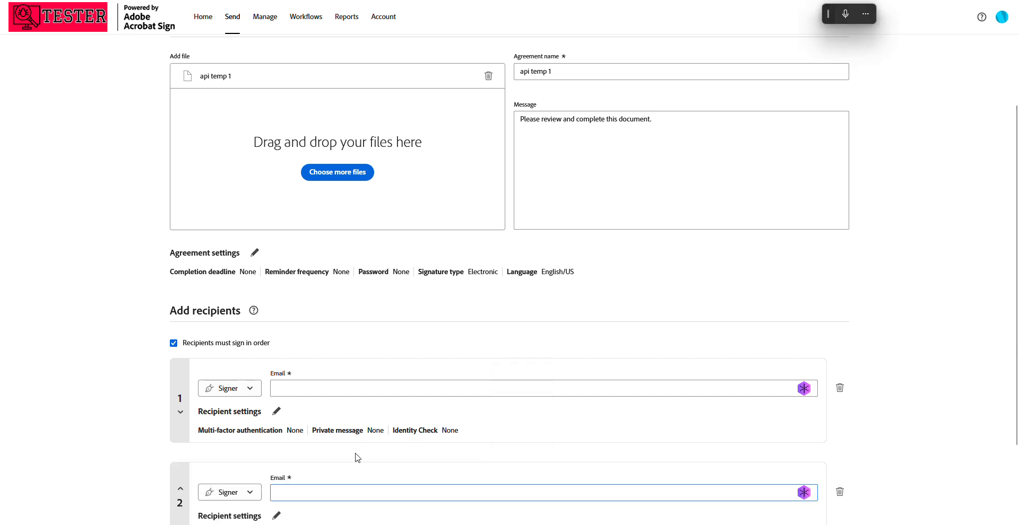
click(505, 477)
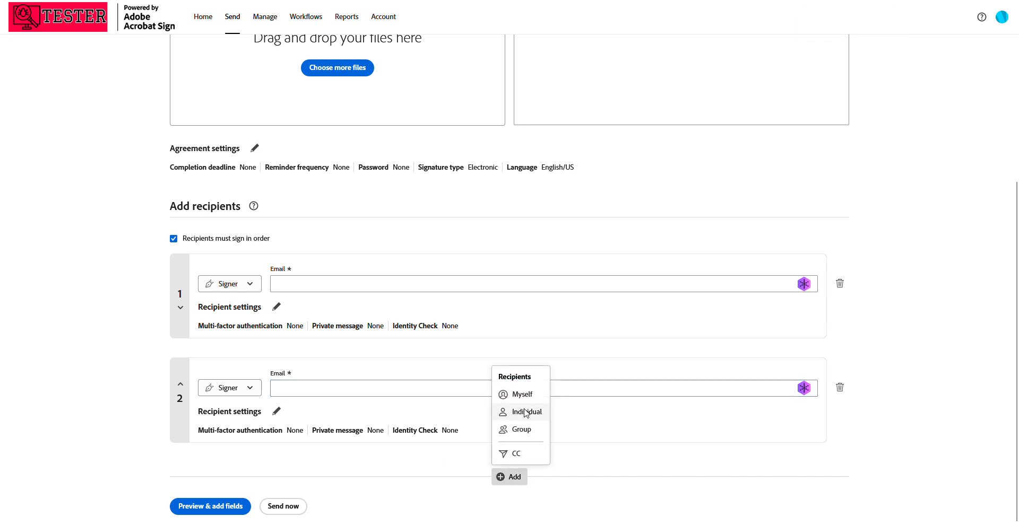
click(526, 412)
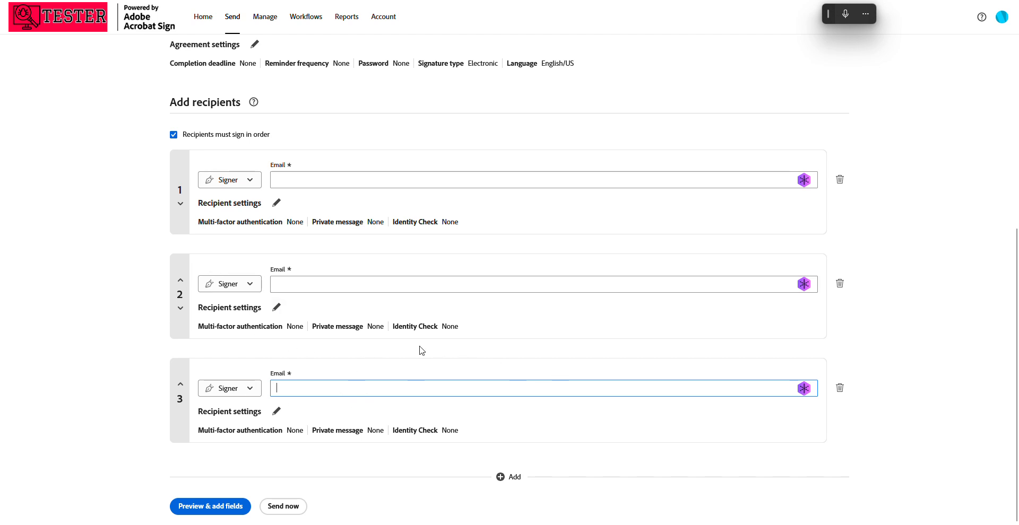
Switch the "Recipients must sign in order" requirement off and back on twice to compare both recipient layouts
click(176, 140)
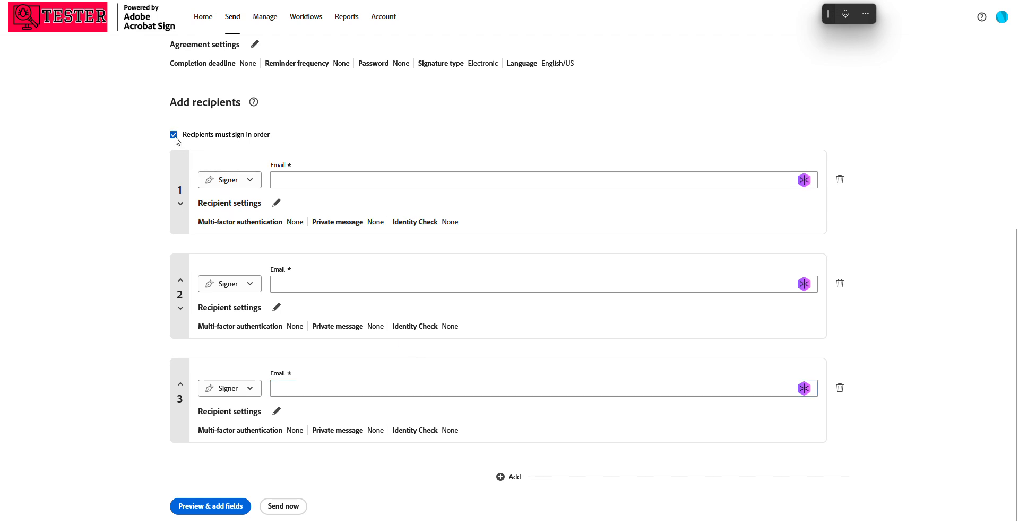
click(174, 135)
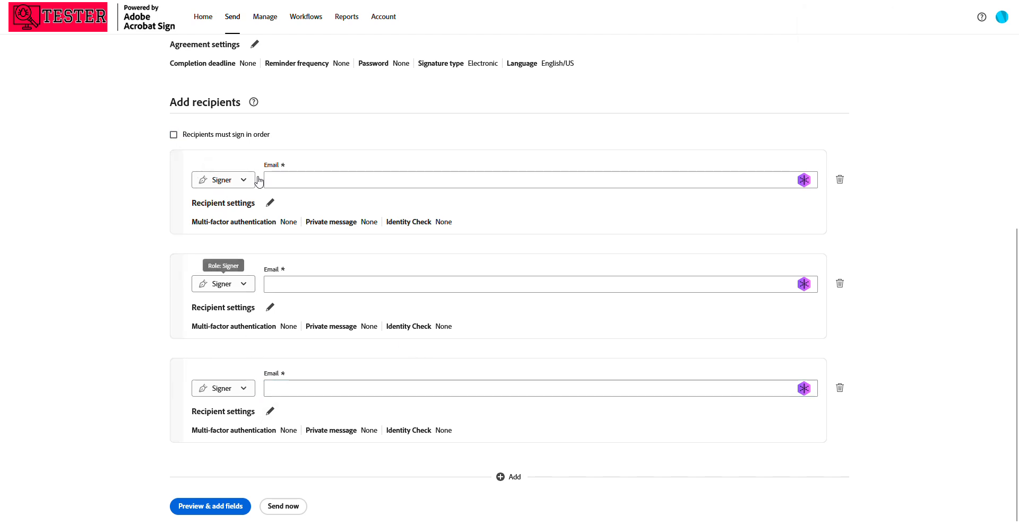
click(276, 179)
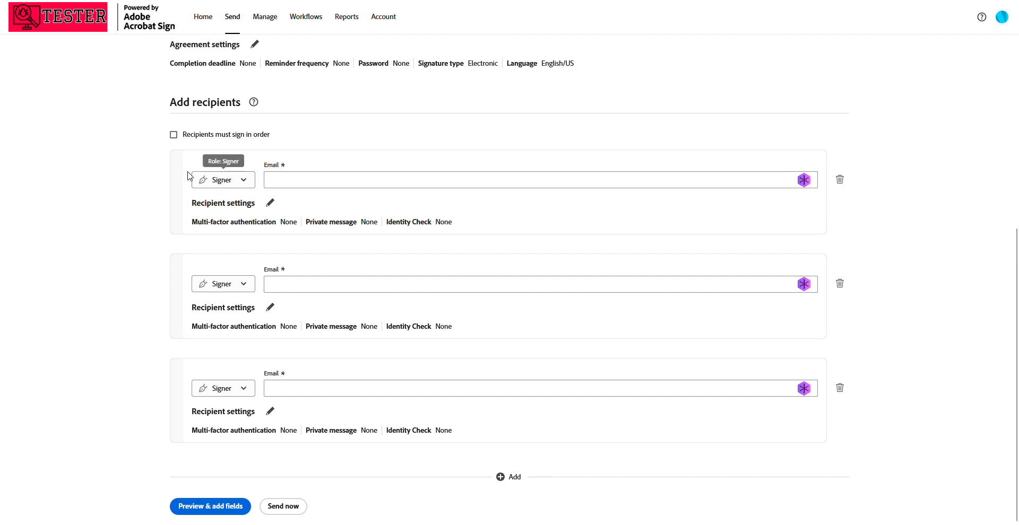
click(174, 136)
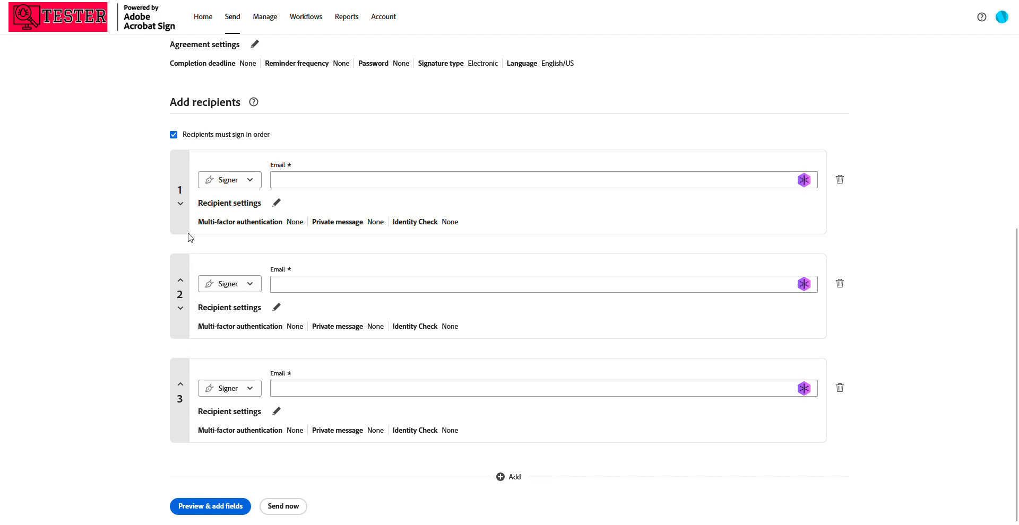
click(296, 181)
click(173, 135)
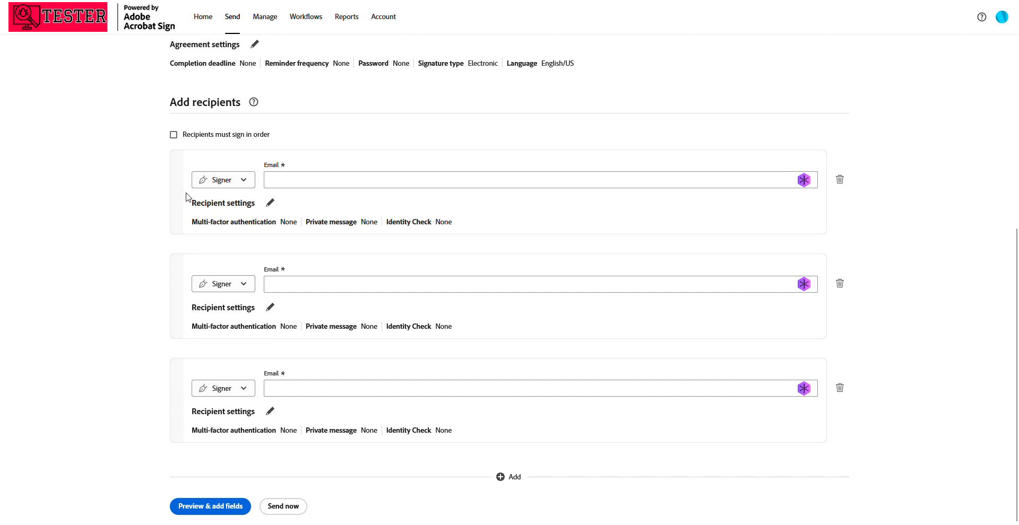
click(174, 135)
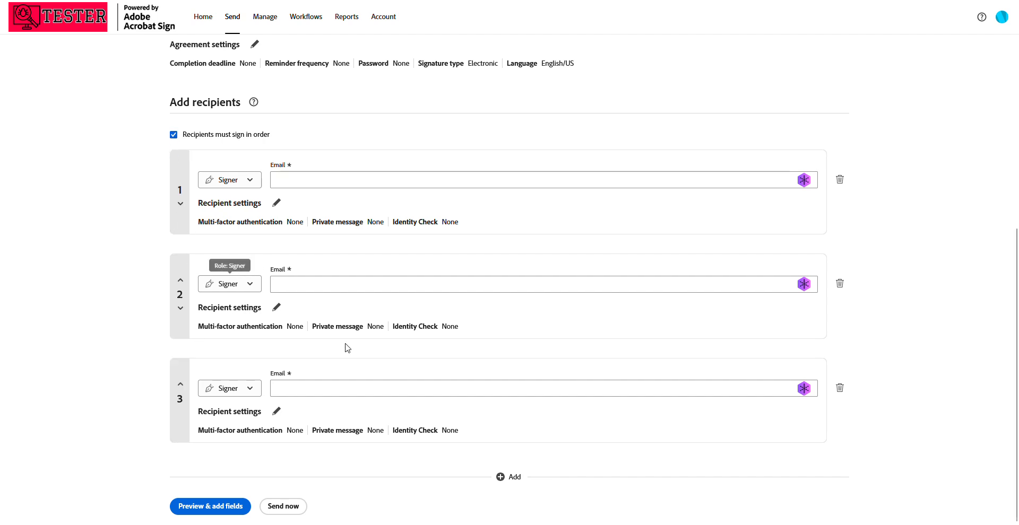
Delete the third recipient, and turn the sequential signing requirement off and on again
click(839, 388)
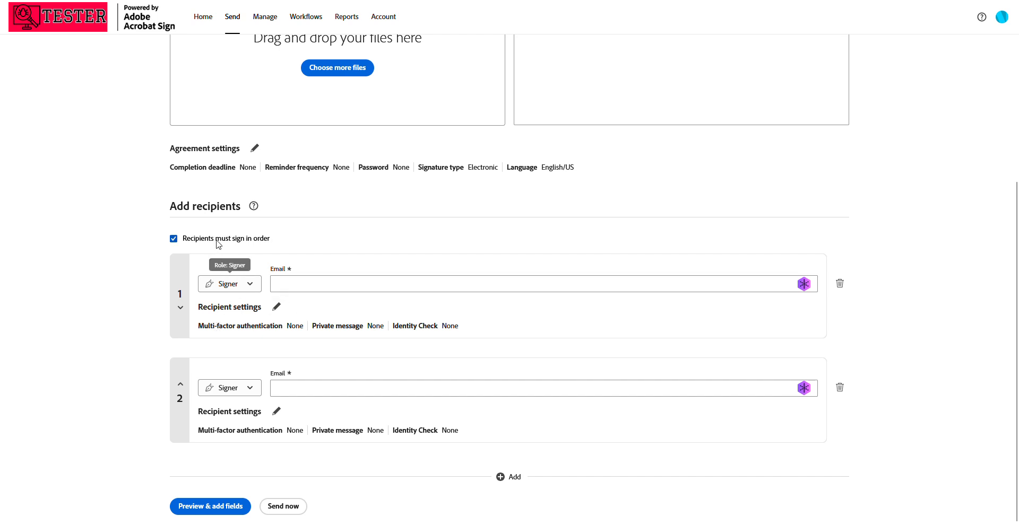
click(267, 243)
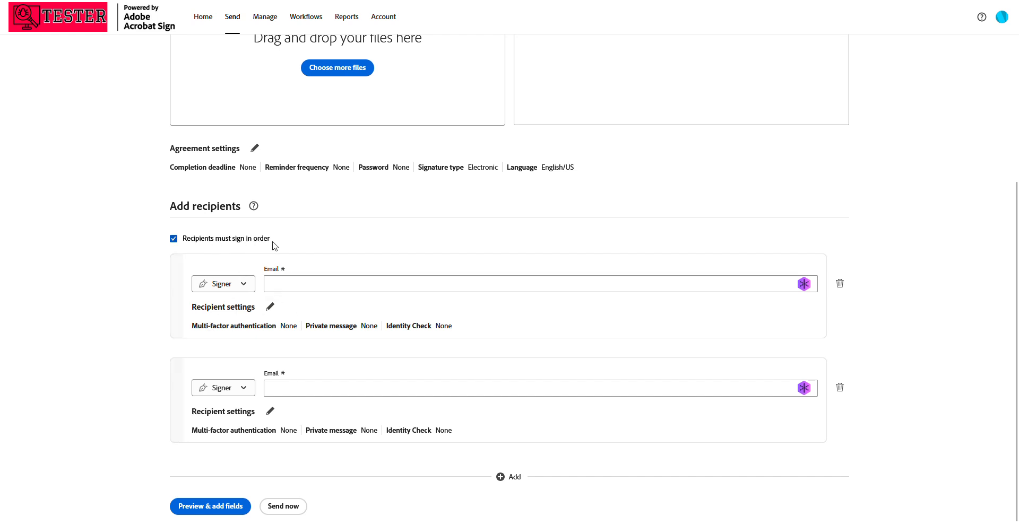
click(211, 243)
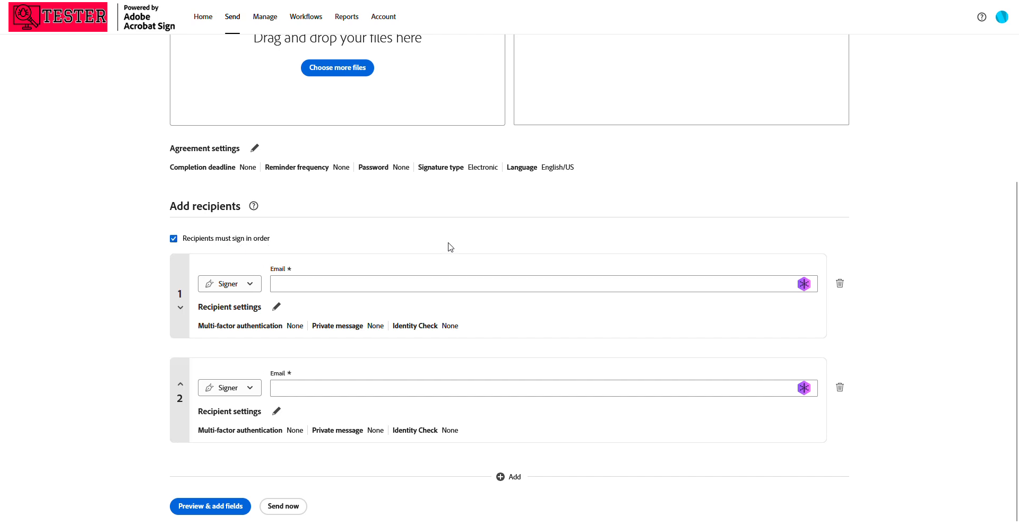
Add a recipient group as the third recipient and name it "hr"
click(500, 478)
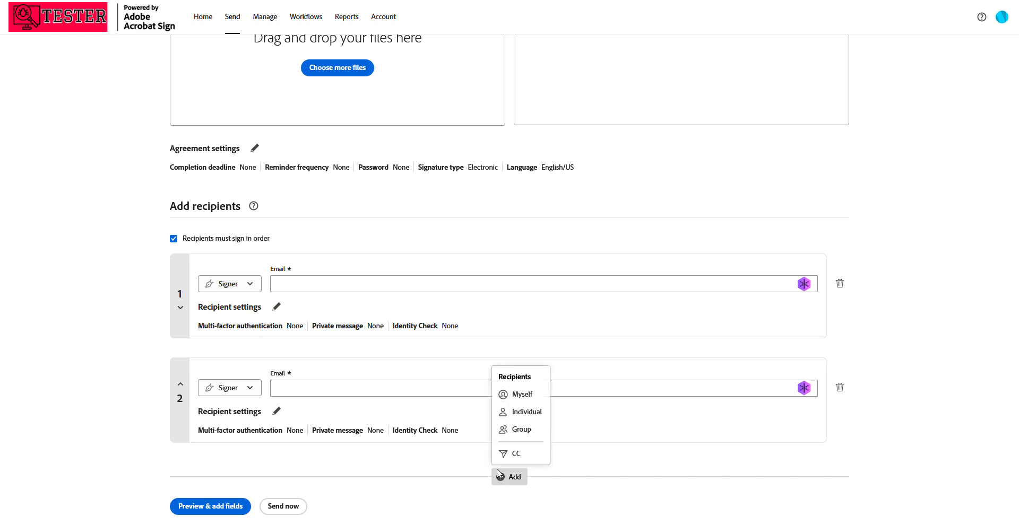
click(423, 461)
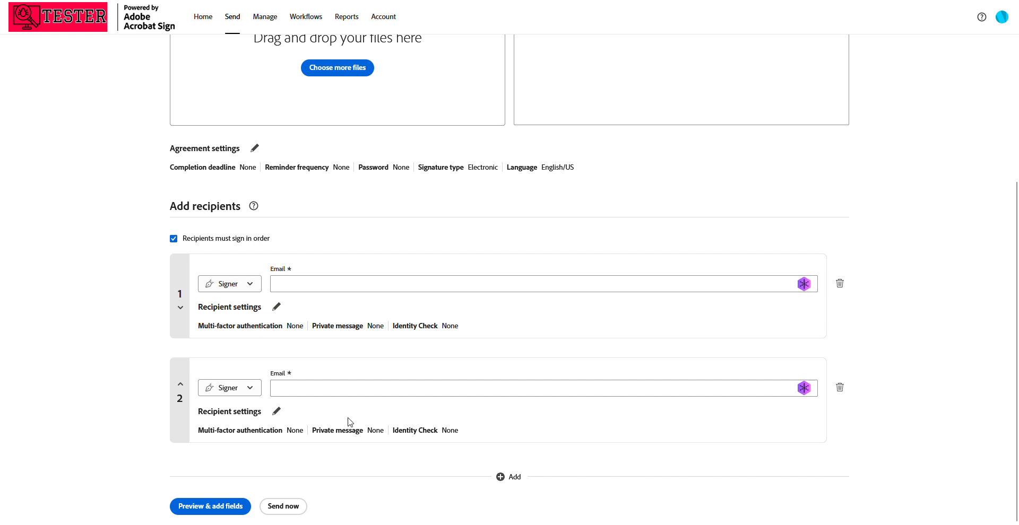
click(500, 477)
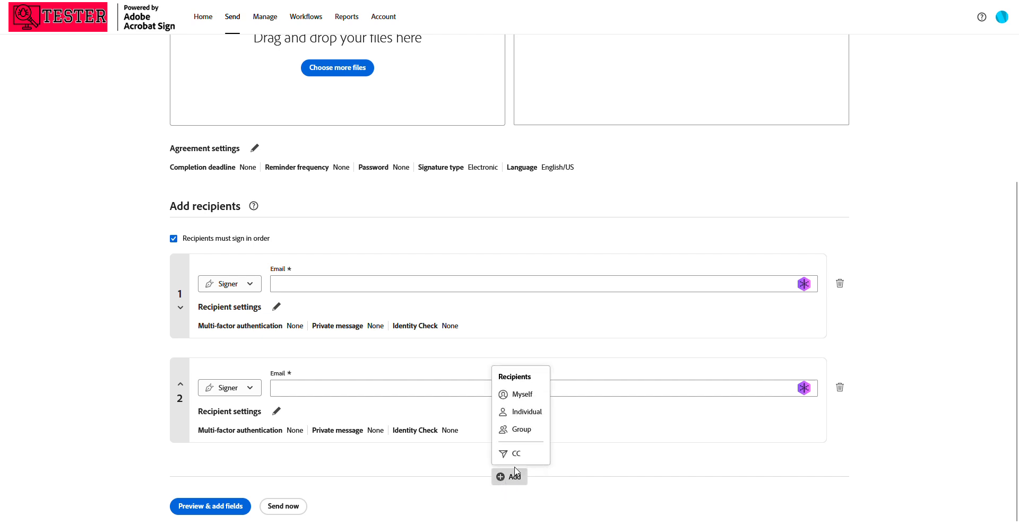
click(504, 434)
scroll(377, 461, down, 3)
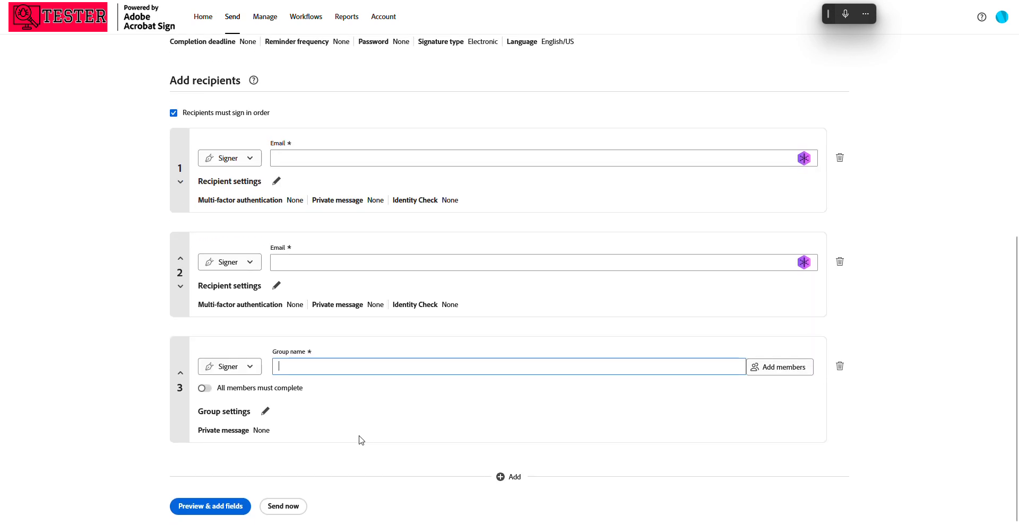
text(hr)
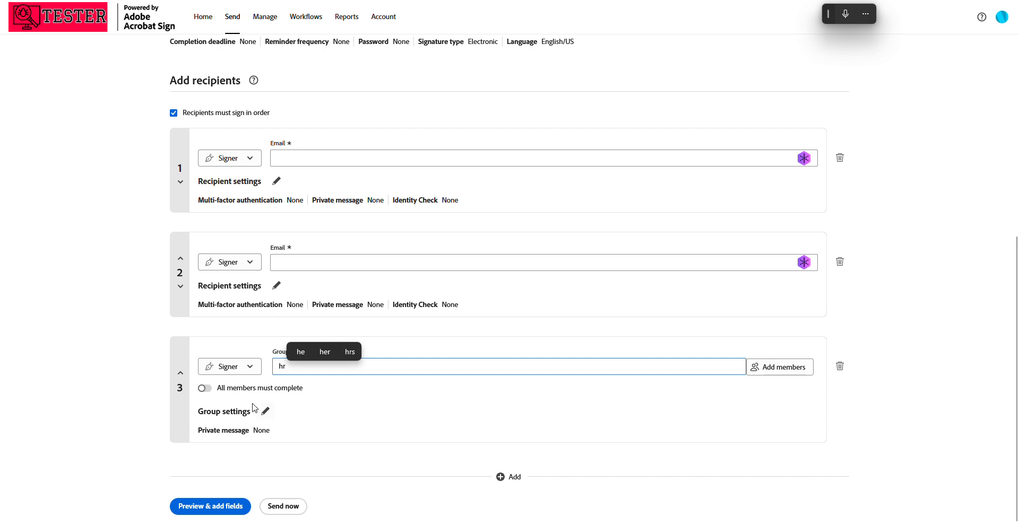
Start the hr group's member list by entering the first member's e-mail
click(779, 373)
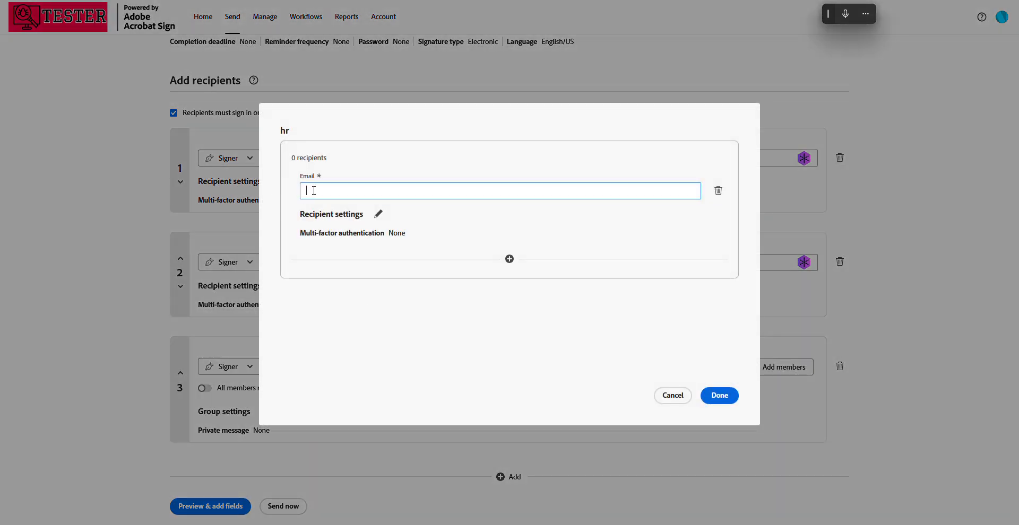
text(member)
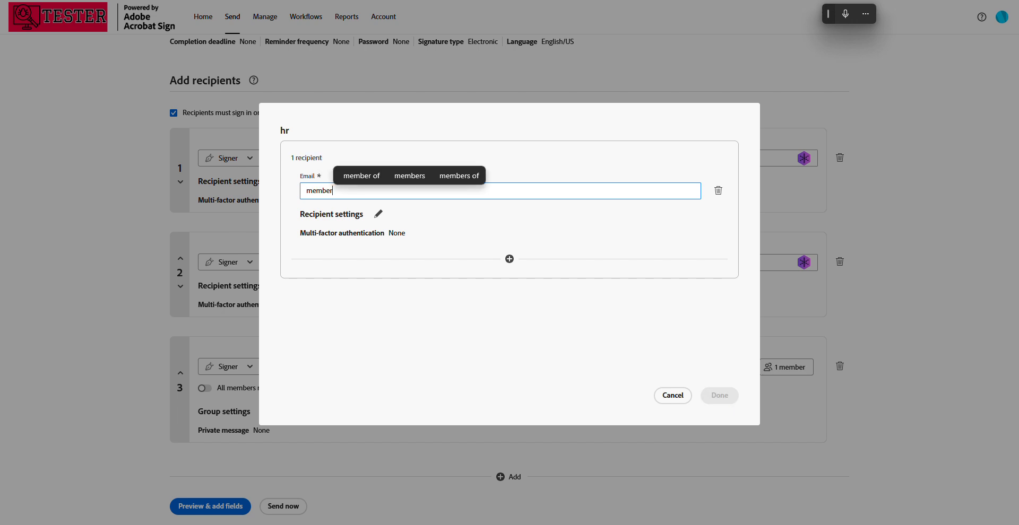
text(1)
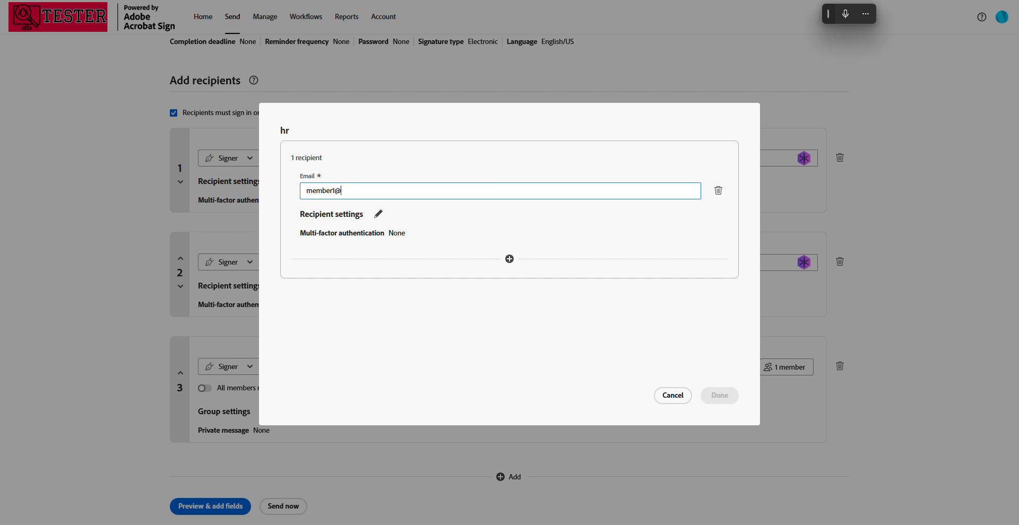
text(@test.com)
Add a second member to the hr group with that member's e-mail, and save the member list
click(509, 259)
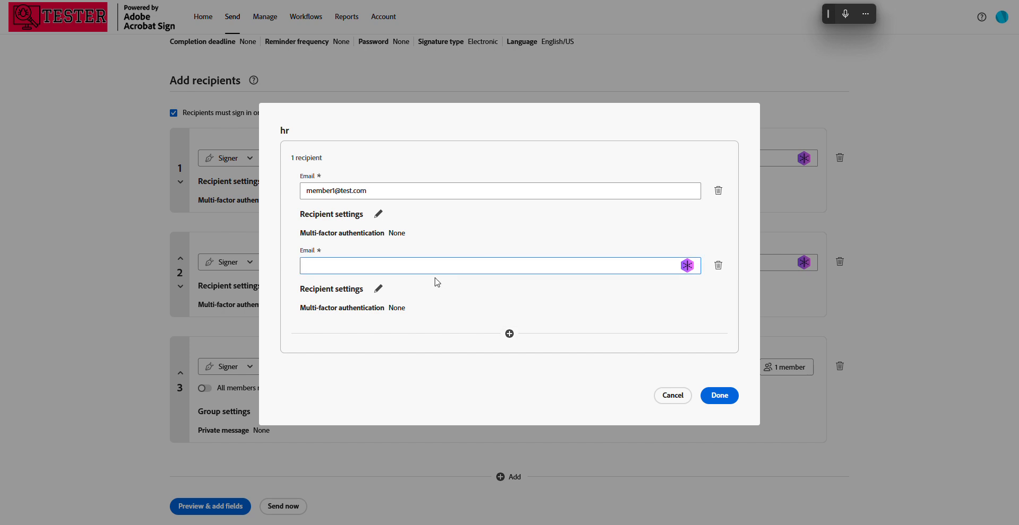
text(membe)
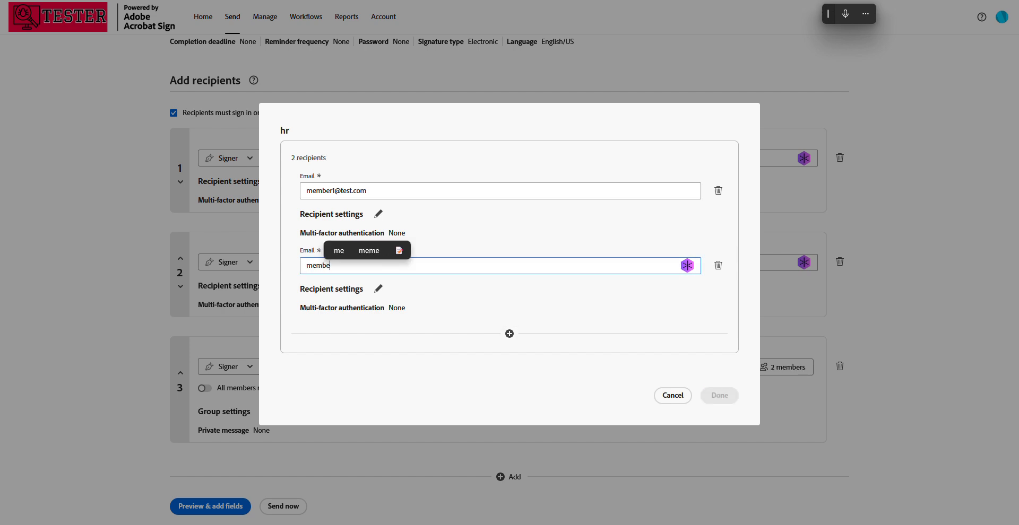
text(r2@t)
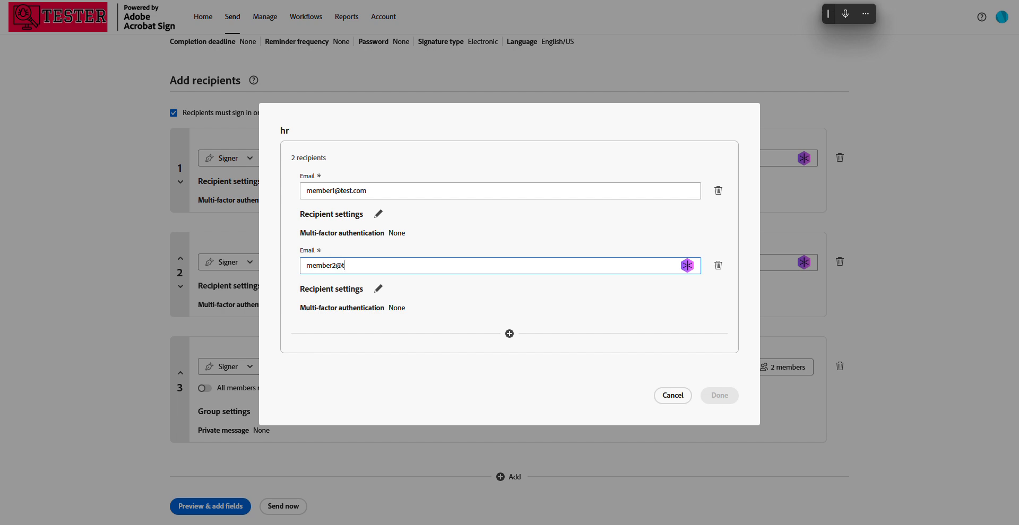
text(est.com)
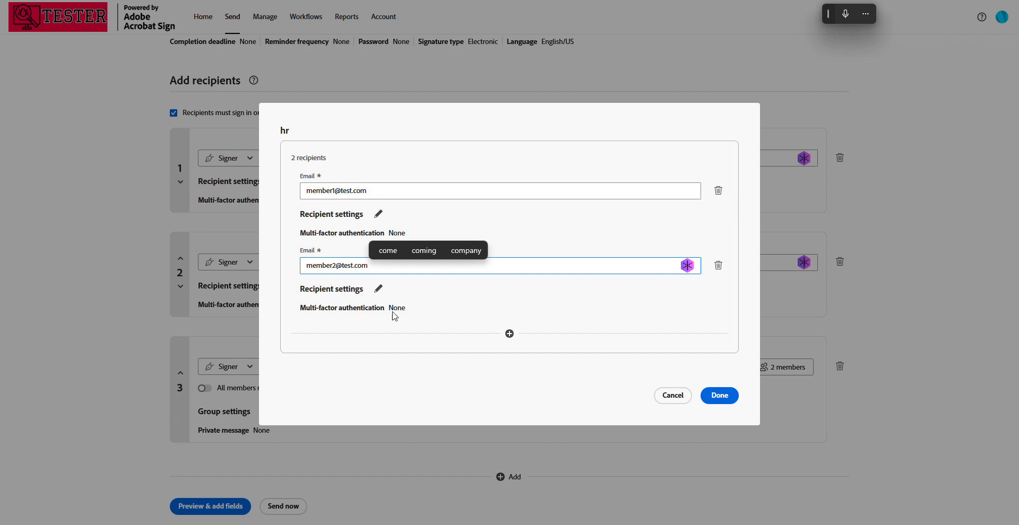
click(519, 254)
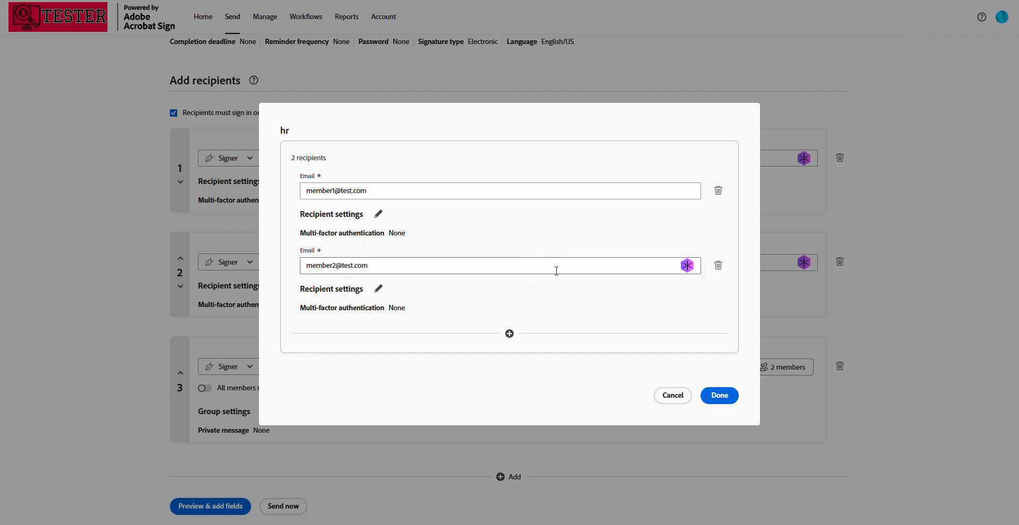
click(714, 399)
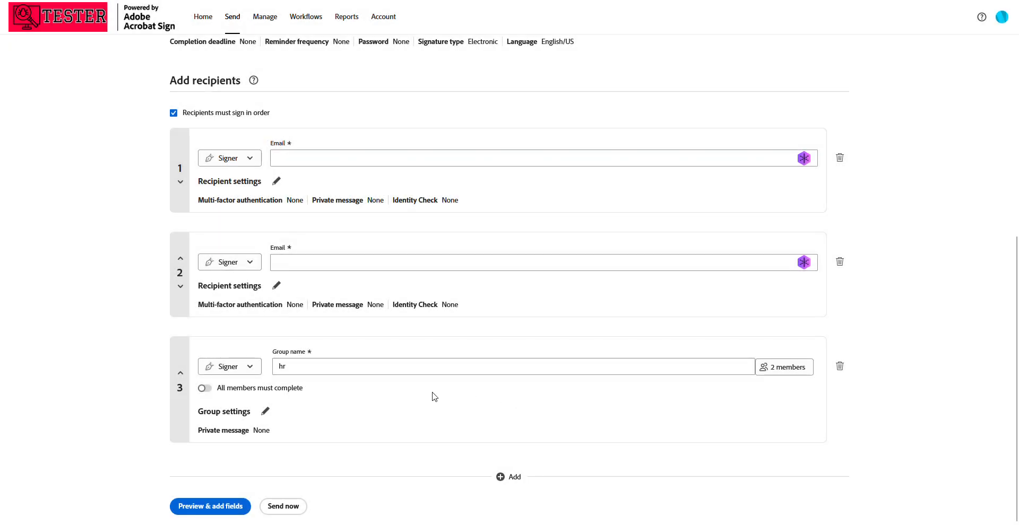
Add another individual recipient after the hr group as the fourth recipient
click(503, 477)
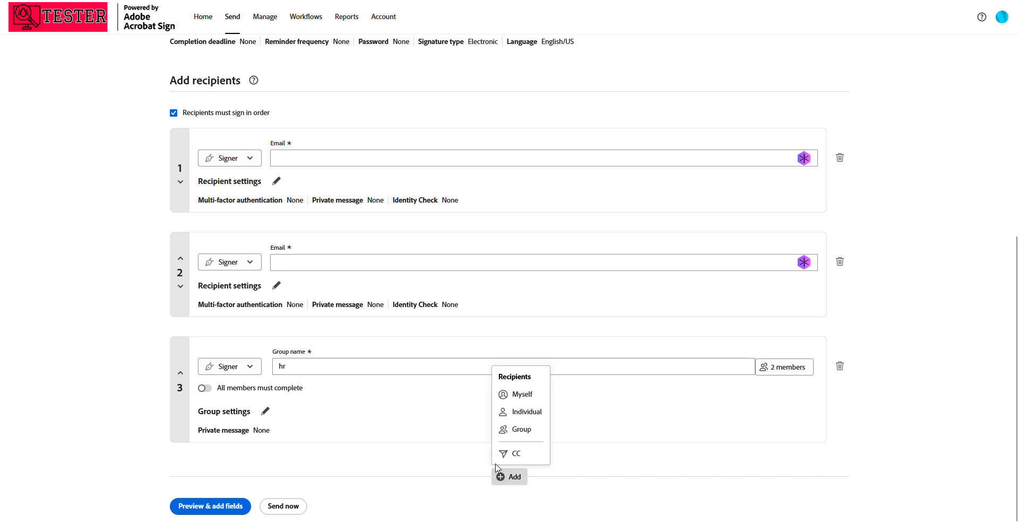
click(521, 412)
scroll(350, 472, down, 2)
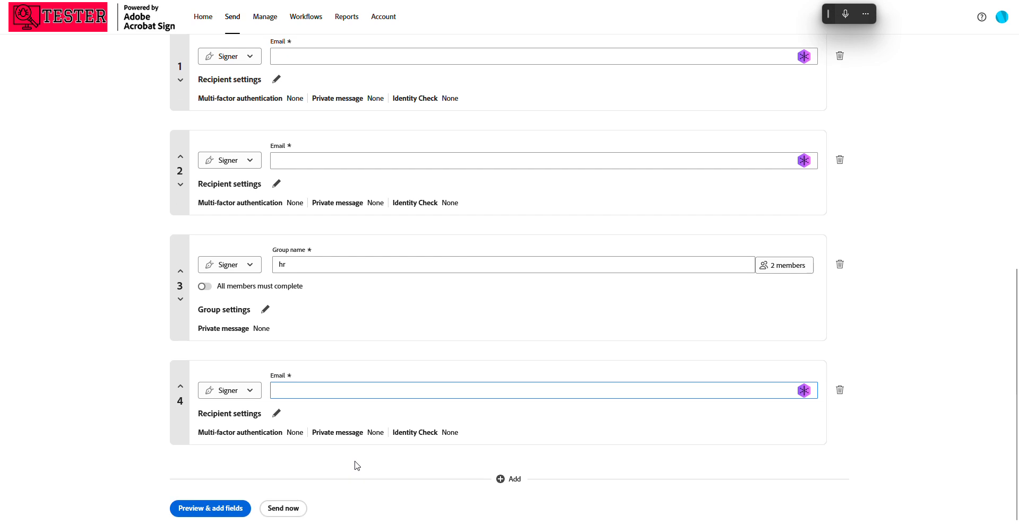
scroll(323, 318, up, 1)
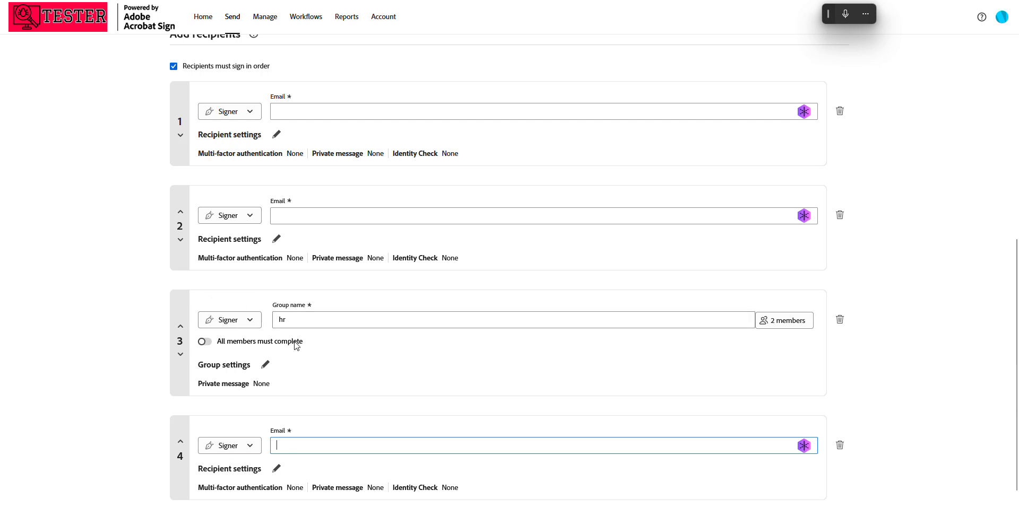
Try the hr group's "All members must complete" option on and off, and review the group's member list without changing it
click(204, 343)
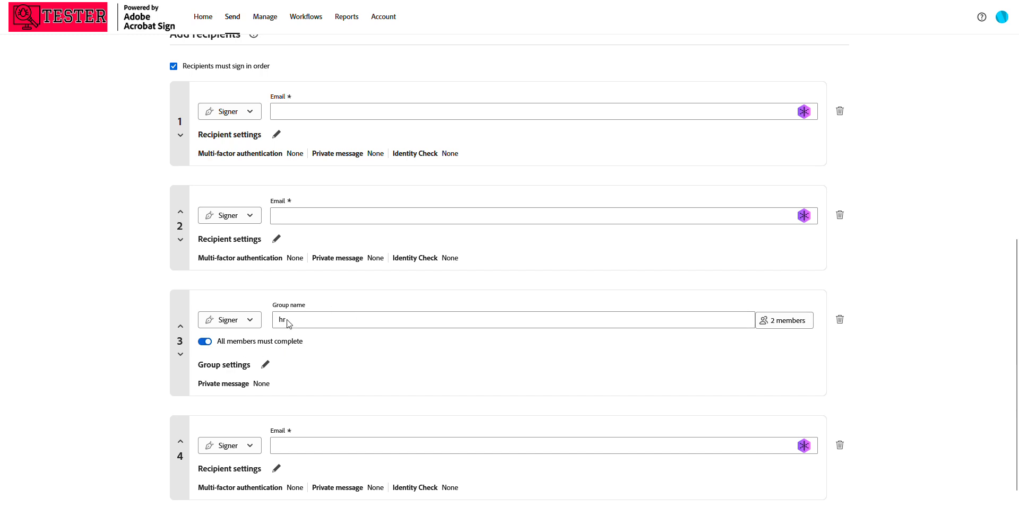
click(205, 343)
click(780, 322)
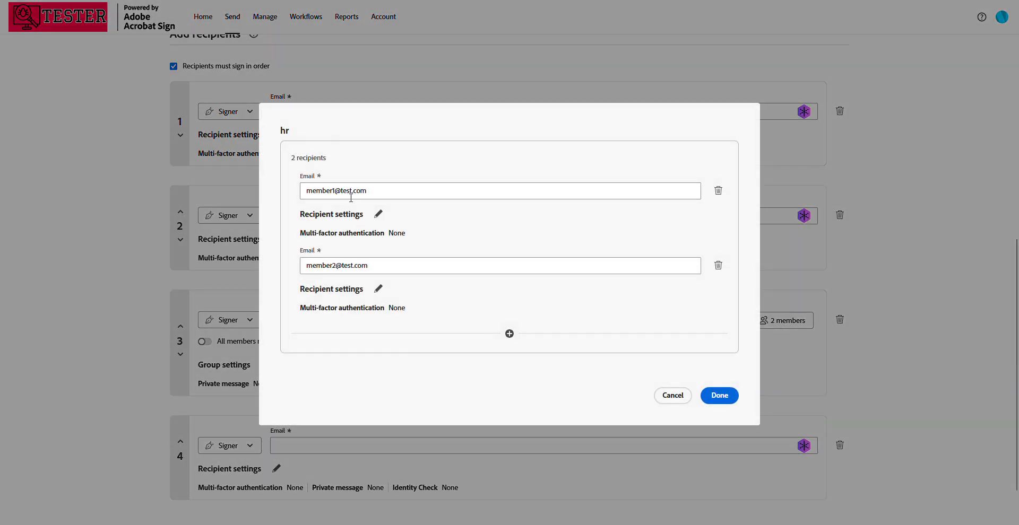
click(676, 399)
click(211, 343)
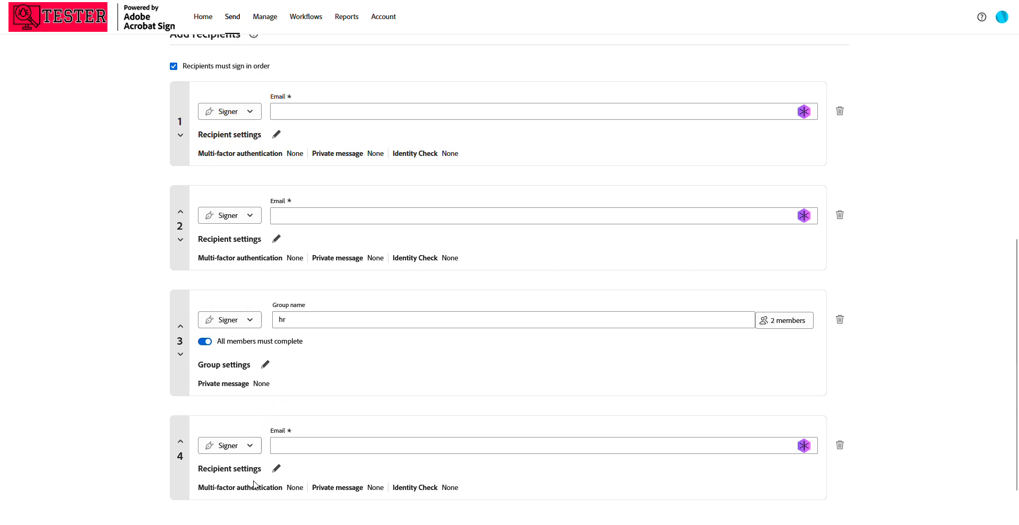
click(206, 343)
click(780, 320)
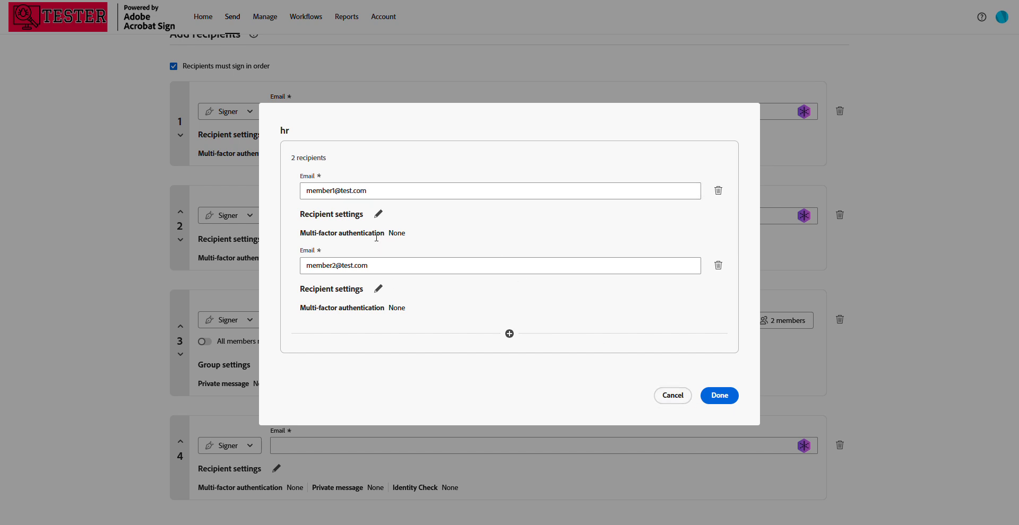
click(673, 399)
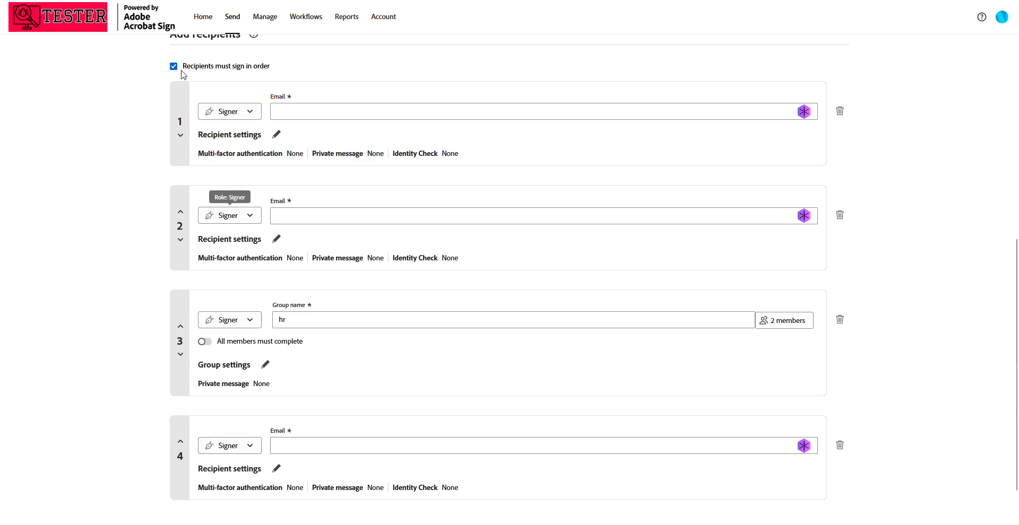
Turn off "Recipients must sign in order", and switch the hr group's "All members must complete" option on and back off
click(173, 66)
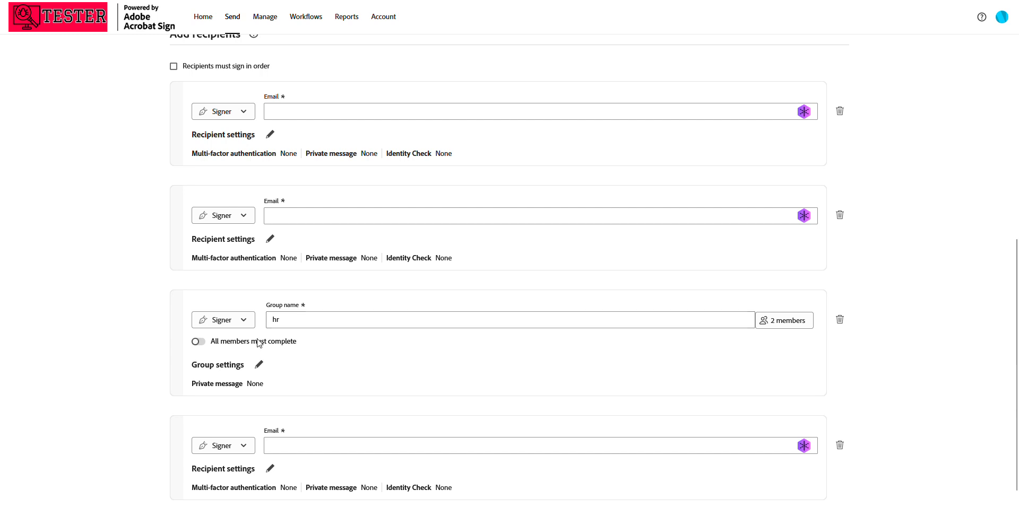
click(198, 342)
click(199, 342)
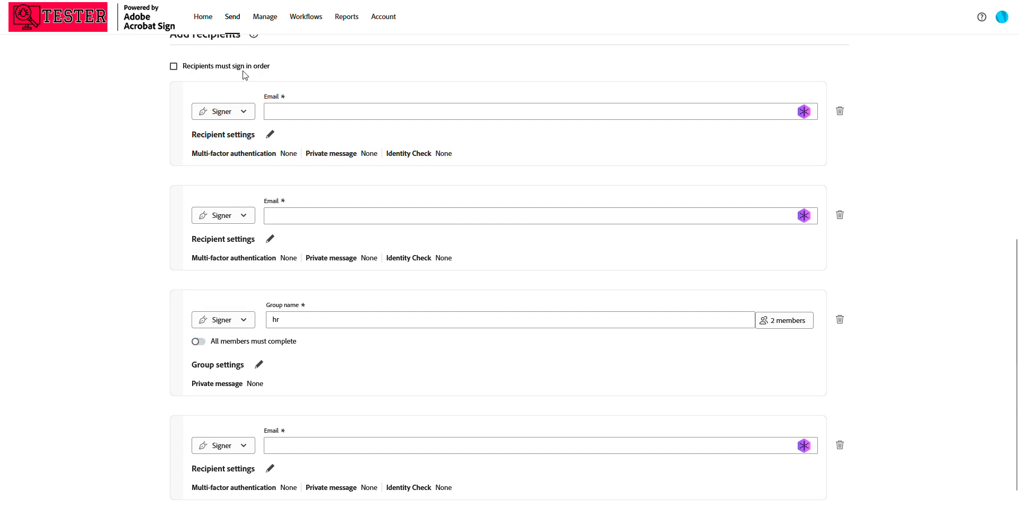